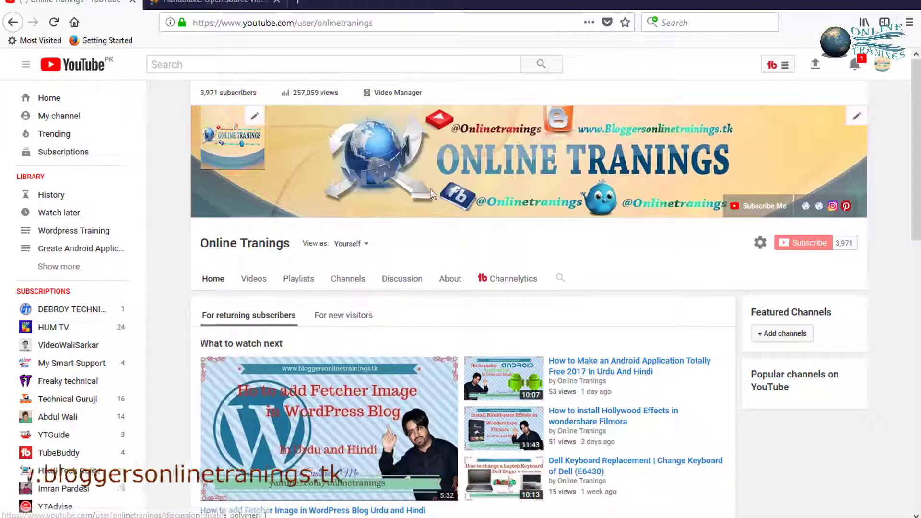
Open the video file folder on the desktop and check the WordPress video's file size in its properties.
click(201, 3)
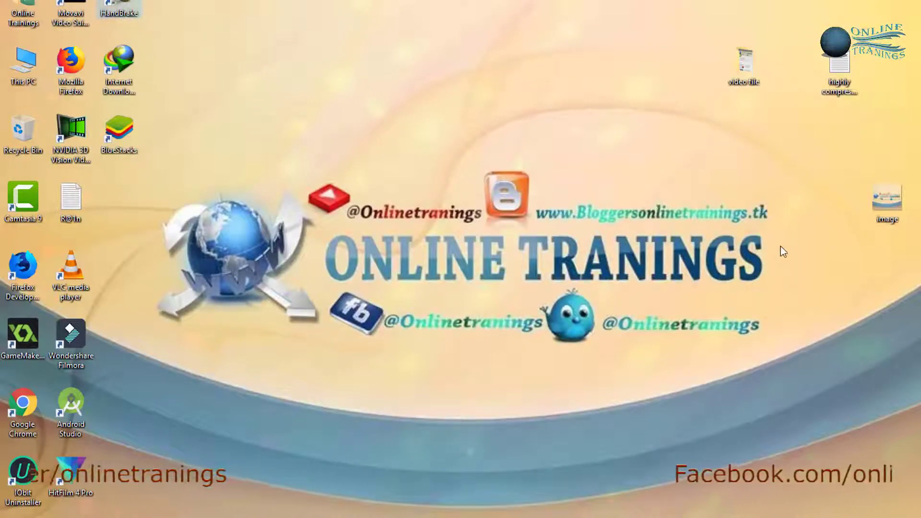
double_click(744, 62)
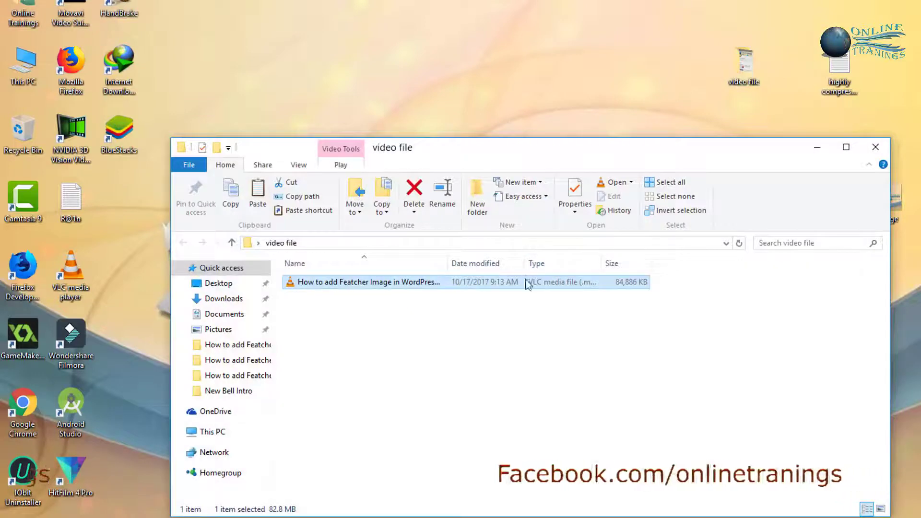
right_click(619, 287)
click(644, 270)
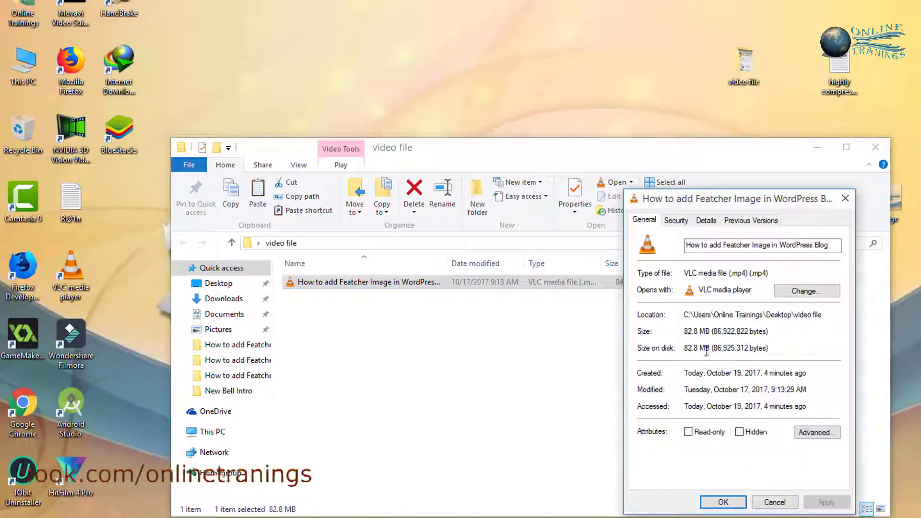
click(723, 501)
click(674, 393)
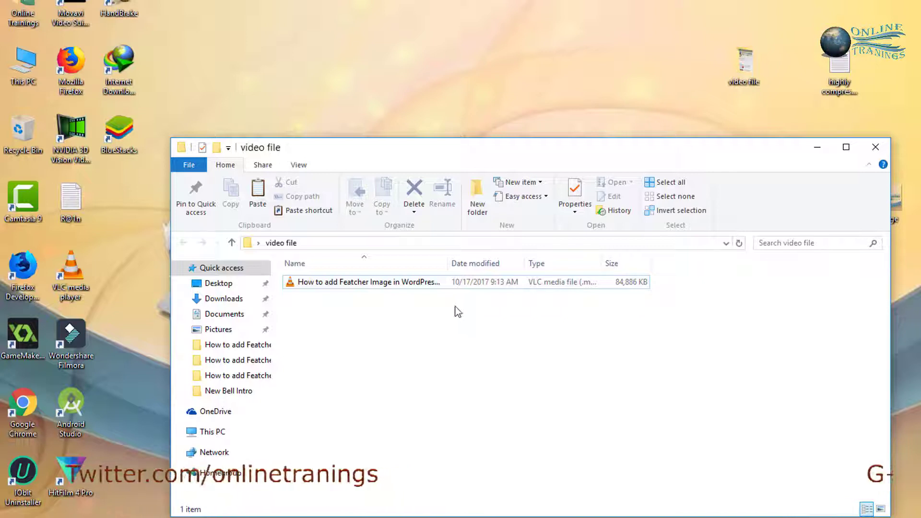
Play the WordPress video in VLC in a smaller window, skip ahead to about 02:27, and minimise the player.
click(439, 283)
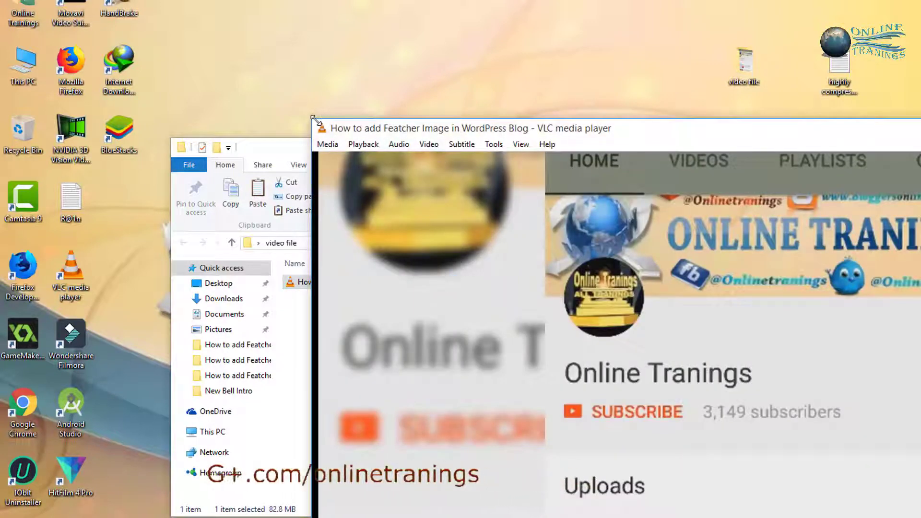
drag(314, 119, 697, 320)
drag(777, 334, 227, 91)
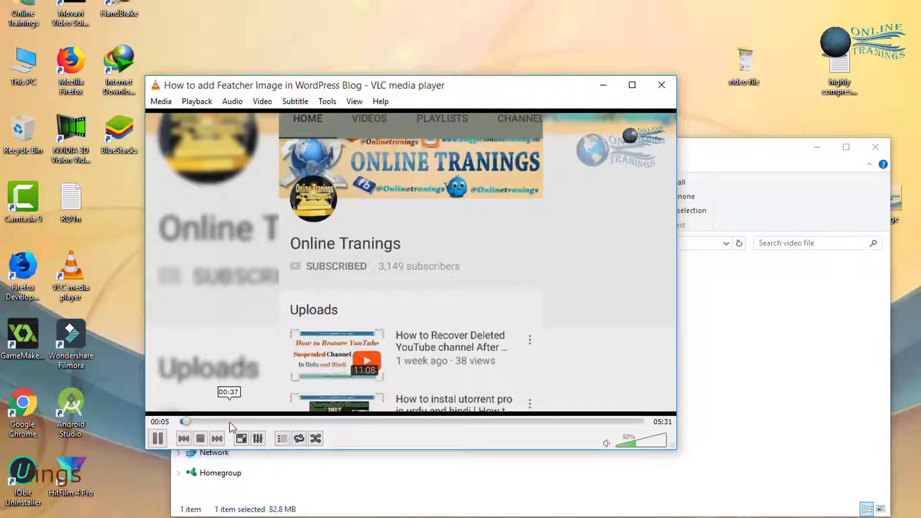
click(280, 422)
click(291, 422)
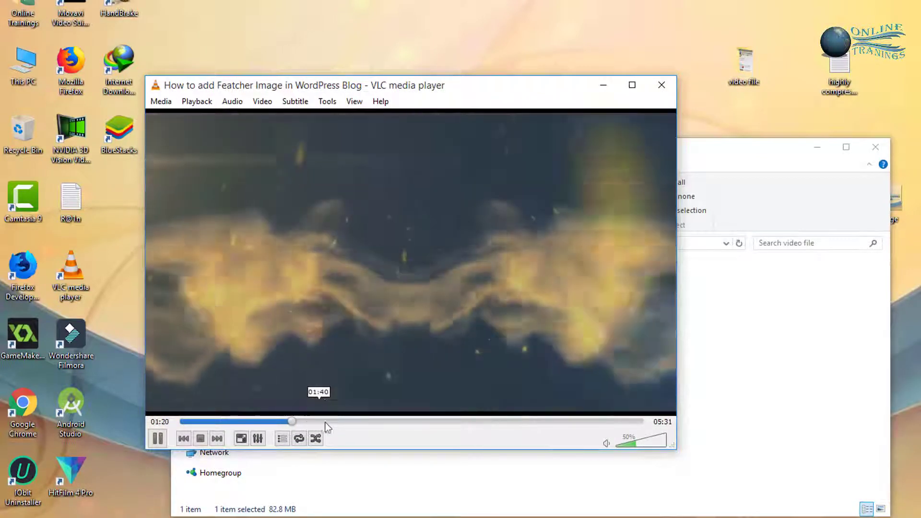
click(384, 422)
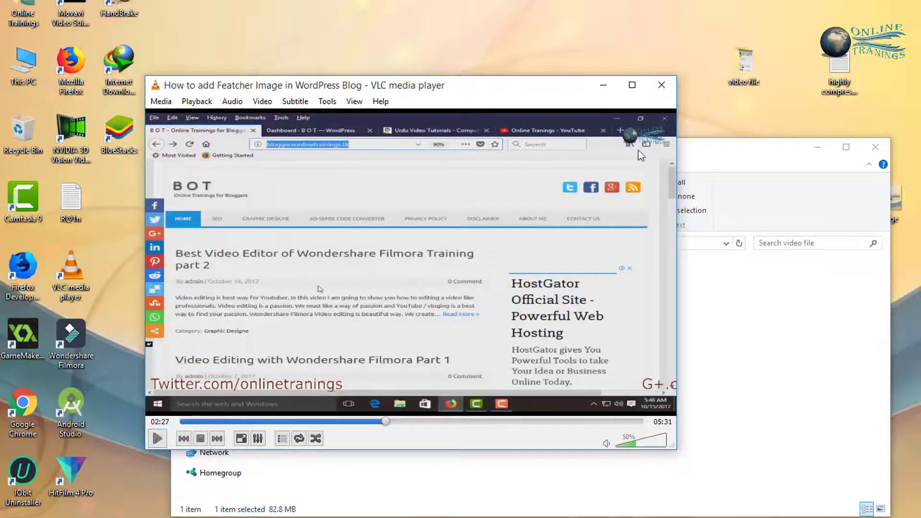
click(603, 84)
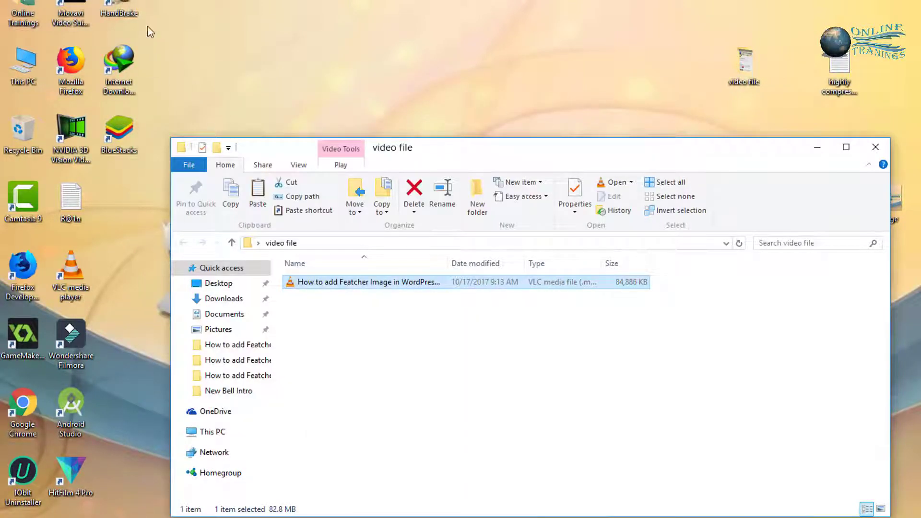
Launch HandBrake from the desktop and bring its source selection in front of the VLC and folder windows.
double_click(127, 6)
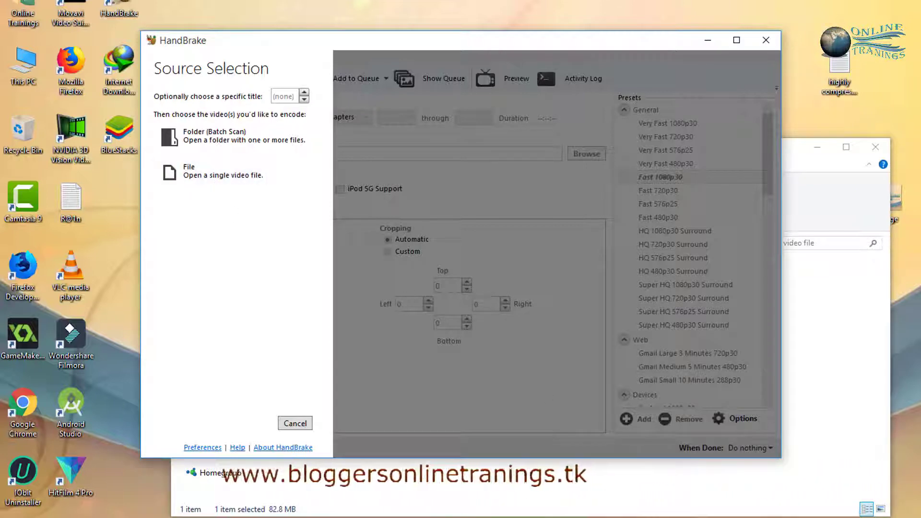
key(alt+Tab)
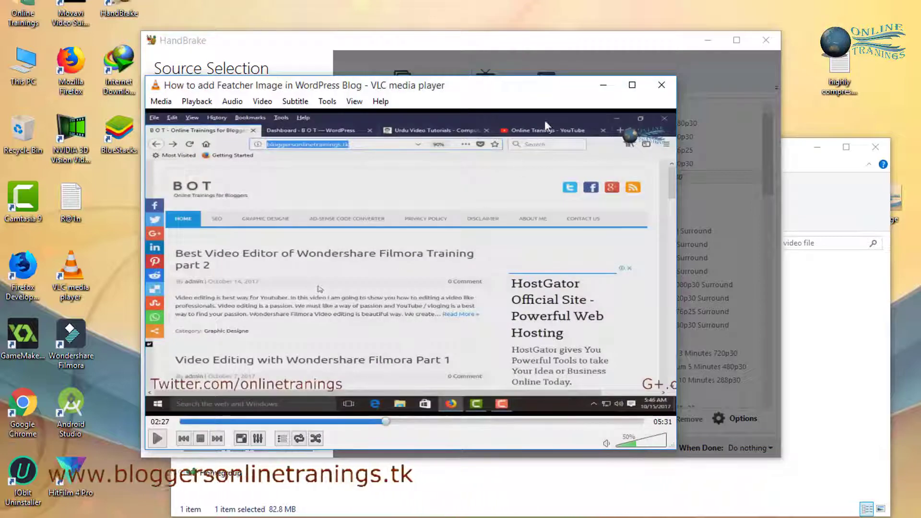
click(603, 91)
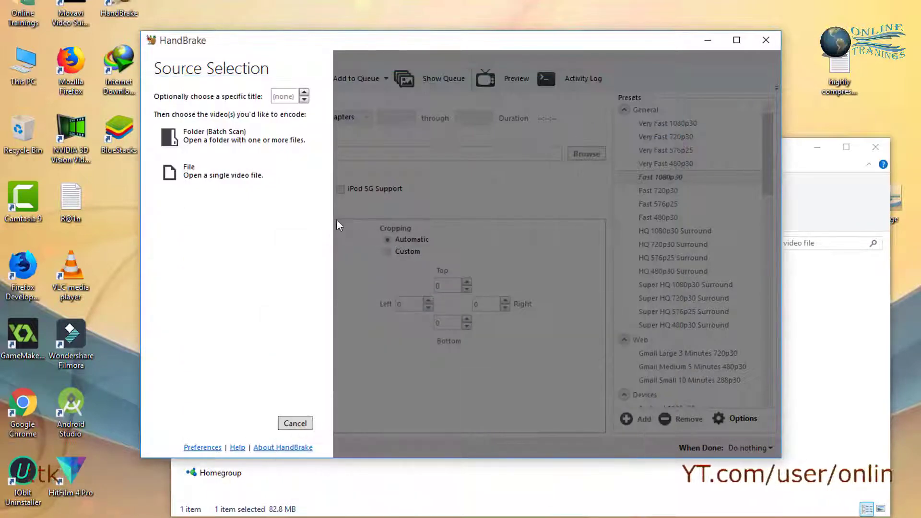
key(alt+Tab)
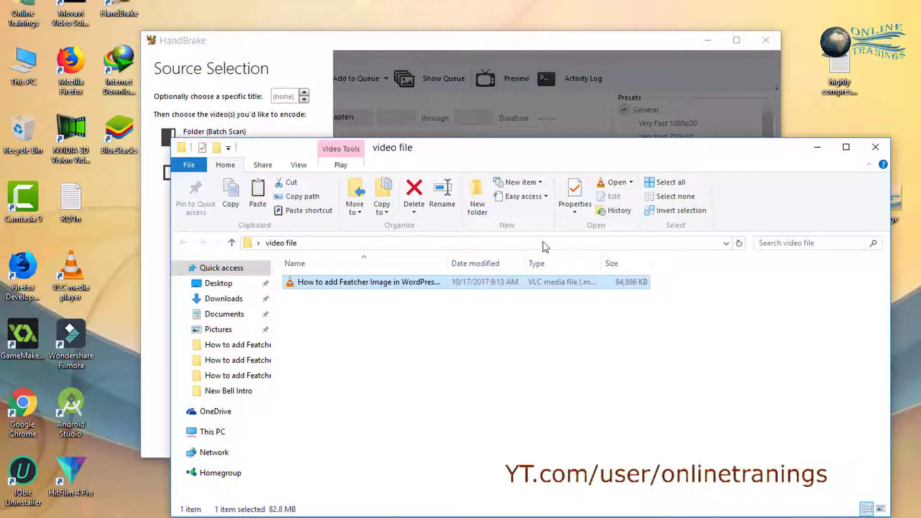
click(439, 95)
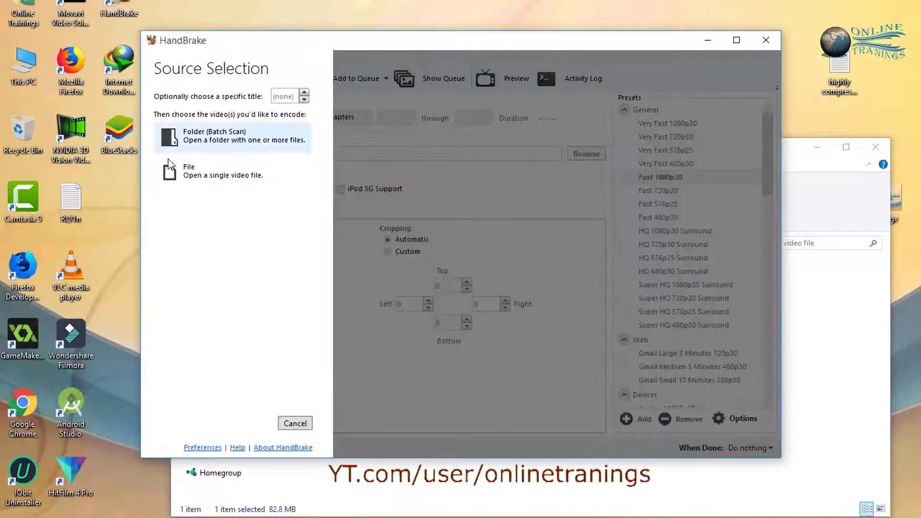
Load the single video How to add Featcher Image in WordPress Blog from the Desktop's video file folder as the source.
click(170, 172)
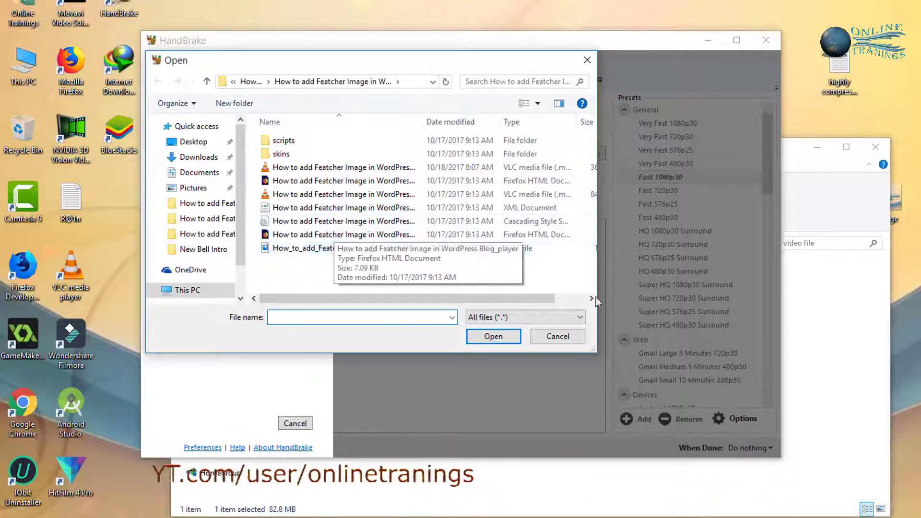
click(571, 341)
click(205, 190)
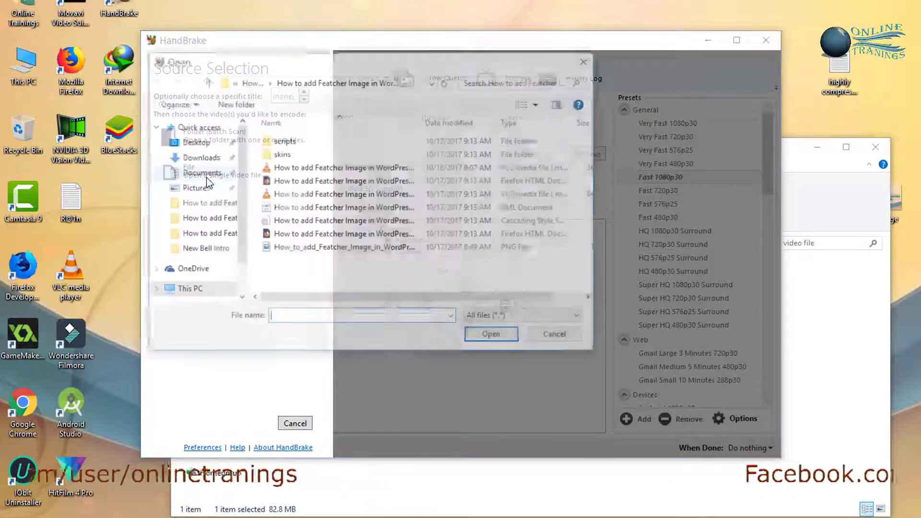
click(194, 142)
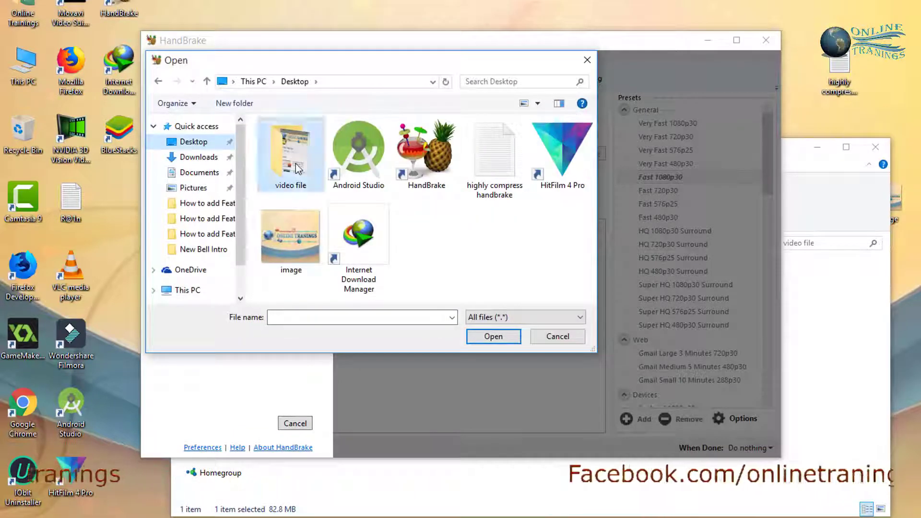
double_click(298, 168)
click(299, 169)
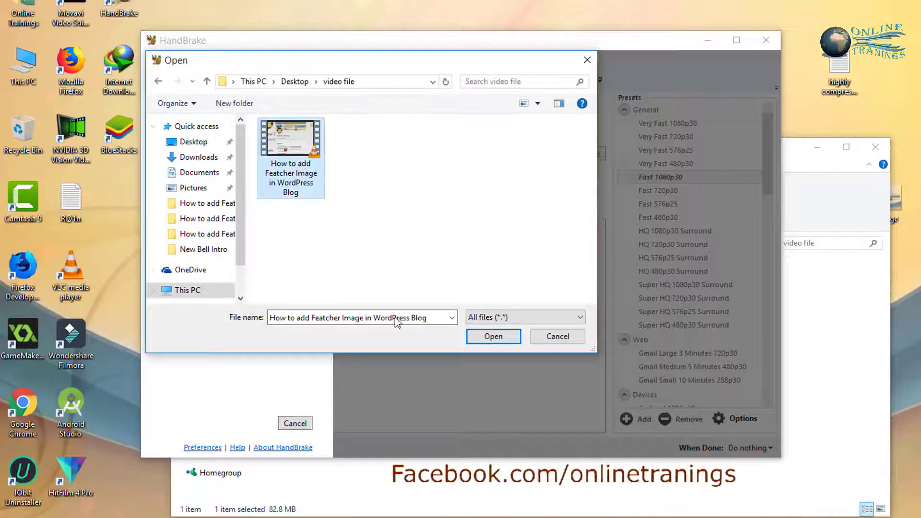
click(493, 336)
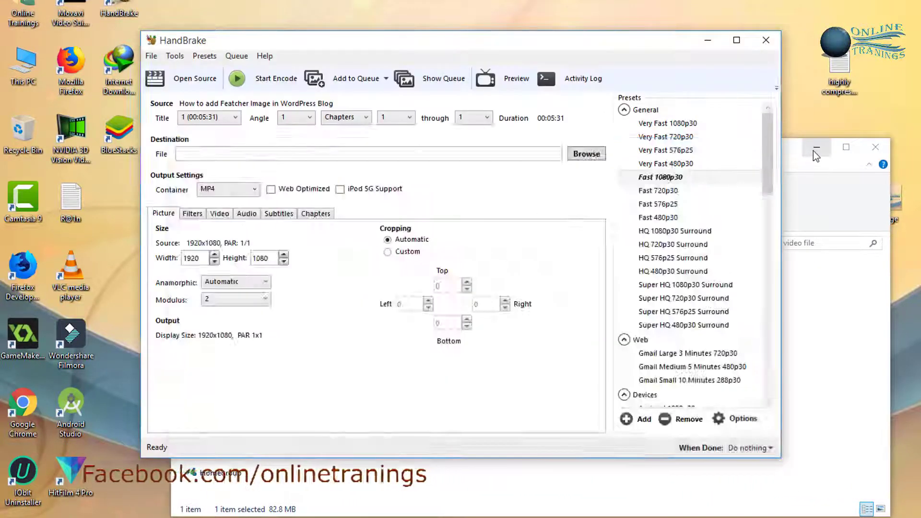
Minimise the video file folder window and reposition the HandBrake window on the desktop.
click(815, 148)
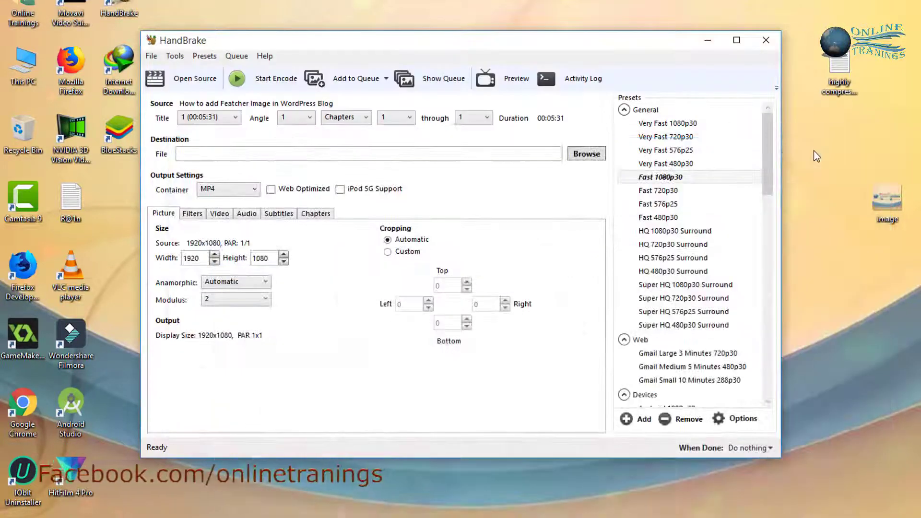
drag(556, 41, 407, 30)
click(725, 71)
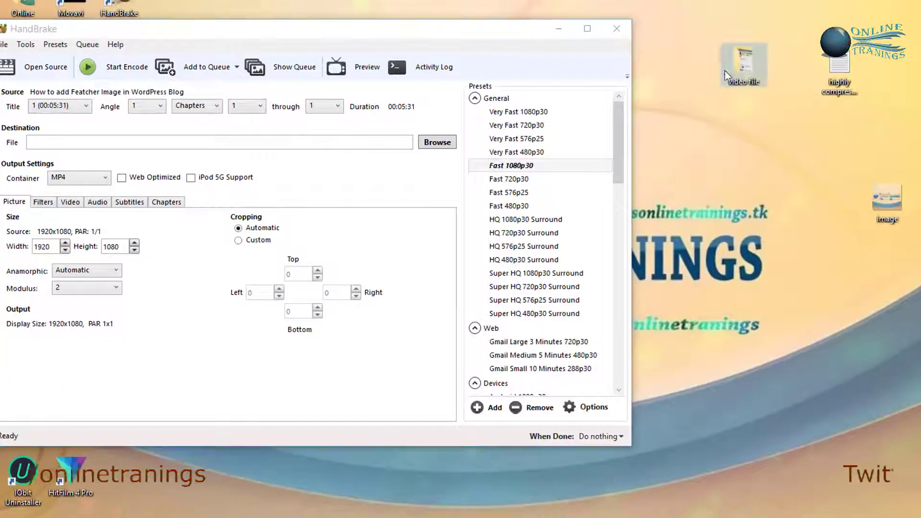
drag(339, 42, 517, 54)
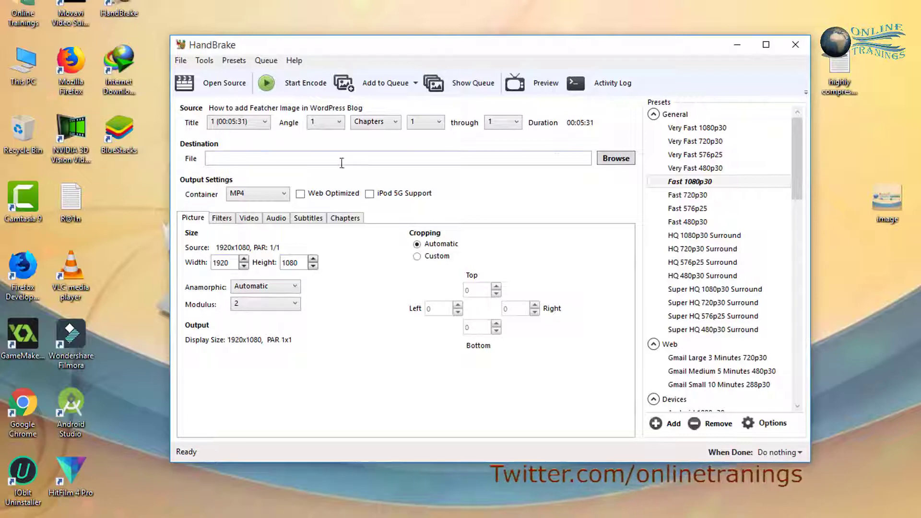
Set the output destination to an mp4 named How to add Featcher Image in WordPress Blog new in the video file folder.
click(623, 159)
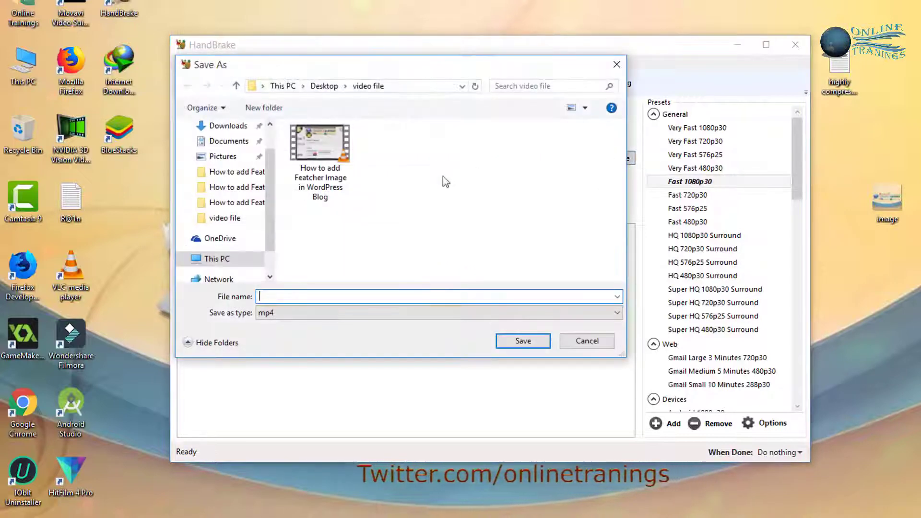
click(353, 156)
click(436, 296)
click(442, 297)
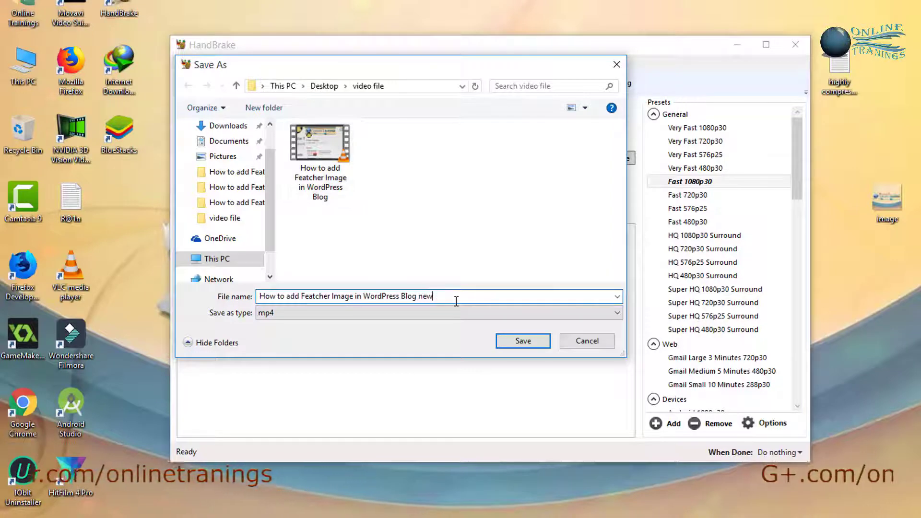
click(536, 341)
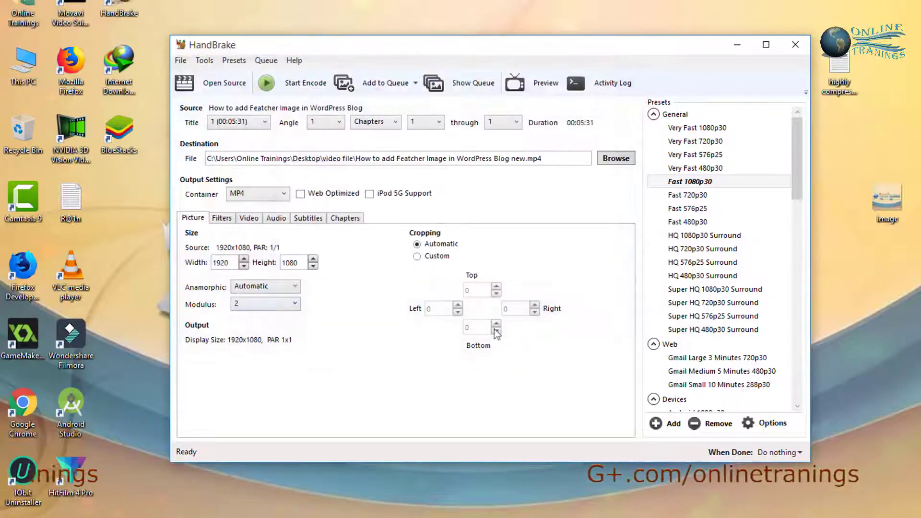
Set the English AAC audio track's bitrate to 128.
click(276, 217)
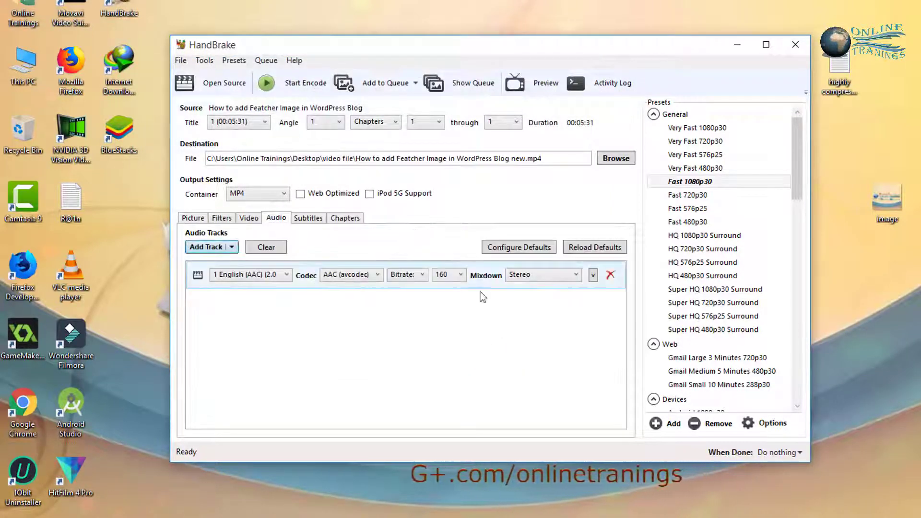
click(460, 275)
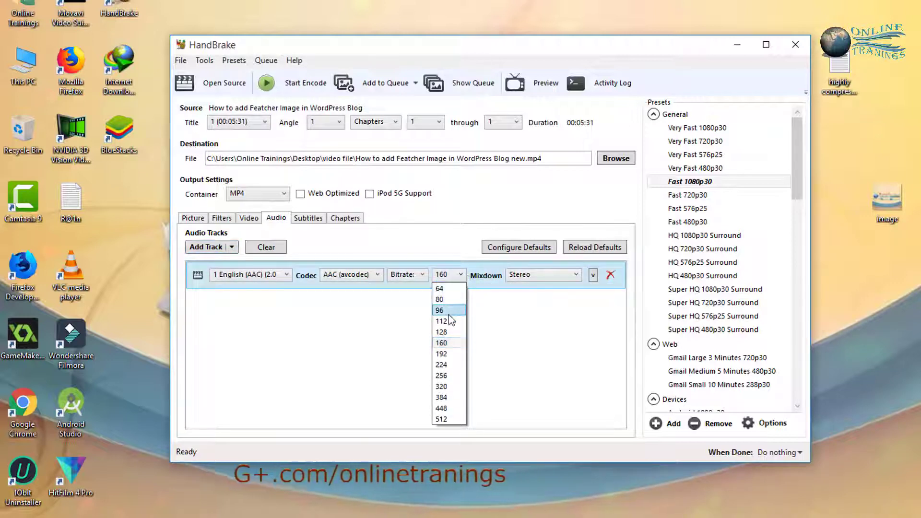
click(448, 330)
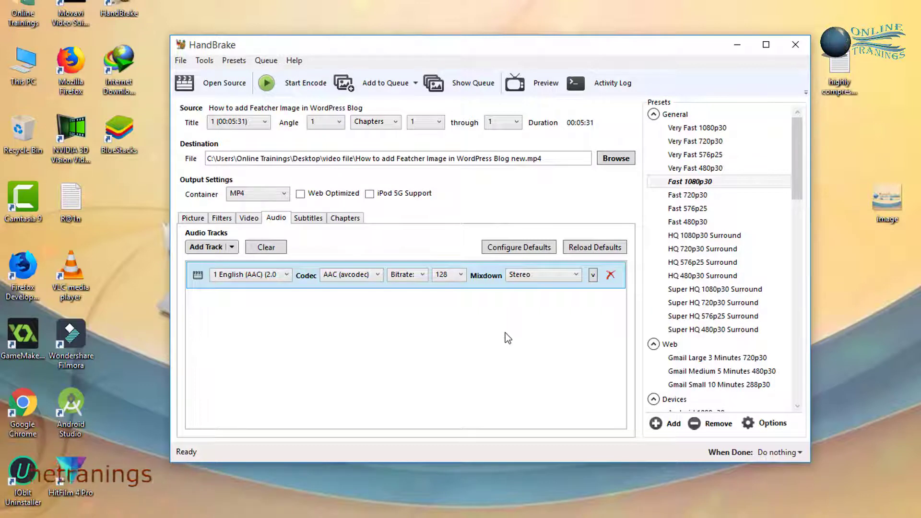
Apply the Very Fast 1080p30 preset and start encoding the video.
click(692, 128)
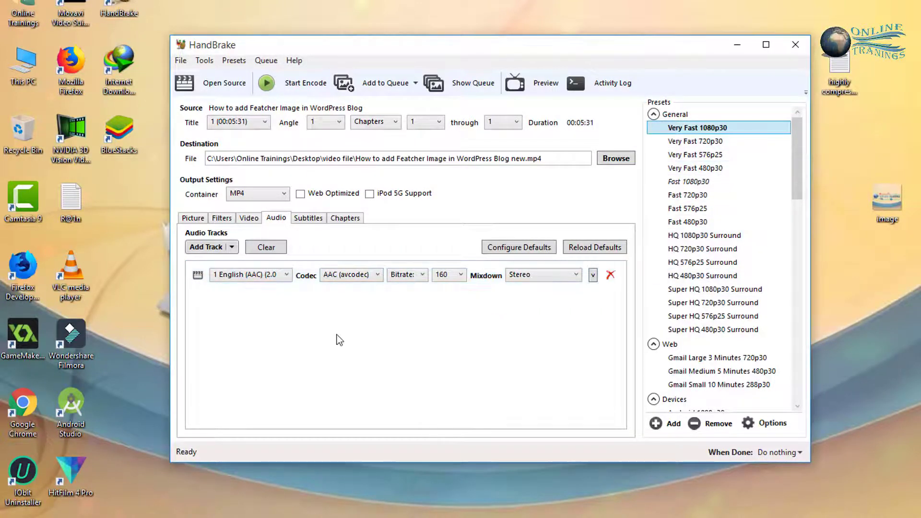
click(267, 85)
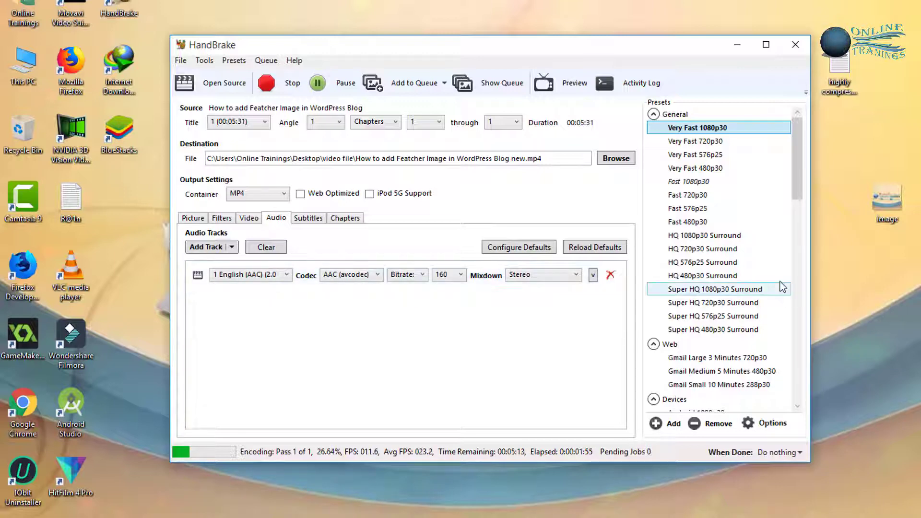
Browse the Matroska and Legacy preset groups, leaving Matroska expanded and Legacy collapsed.
scroll(775, 281, down, 14)
scroll(775, 283, down, 4)
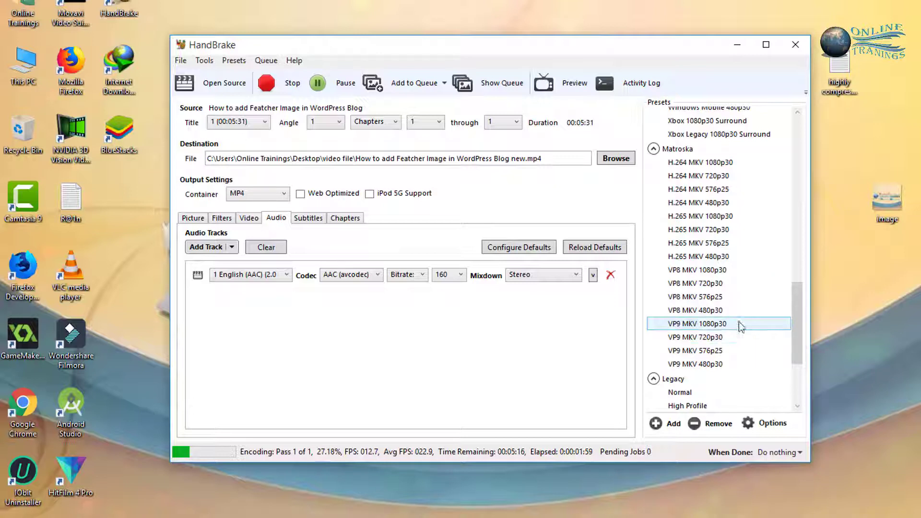
click(663, 149)
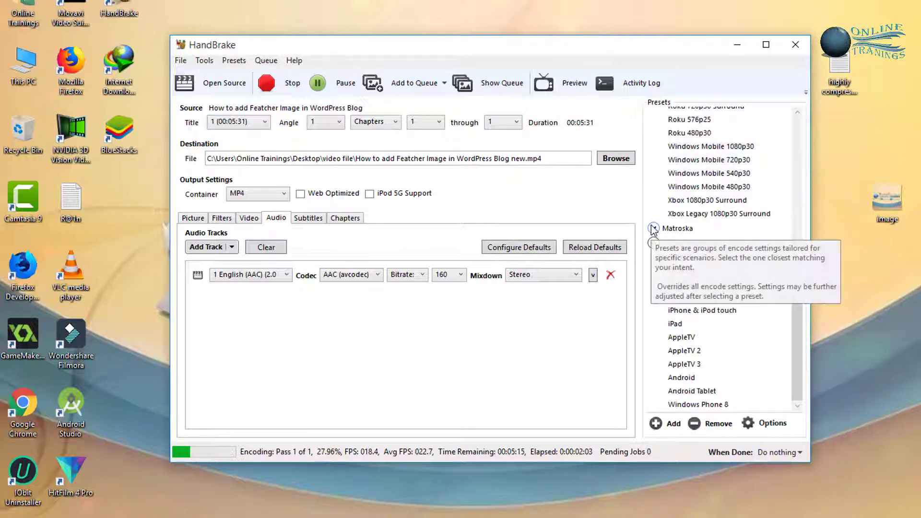
click(653, 229)
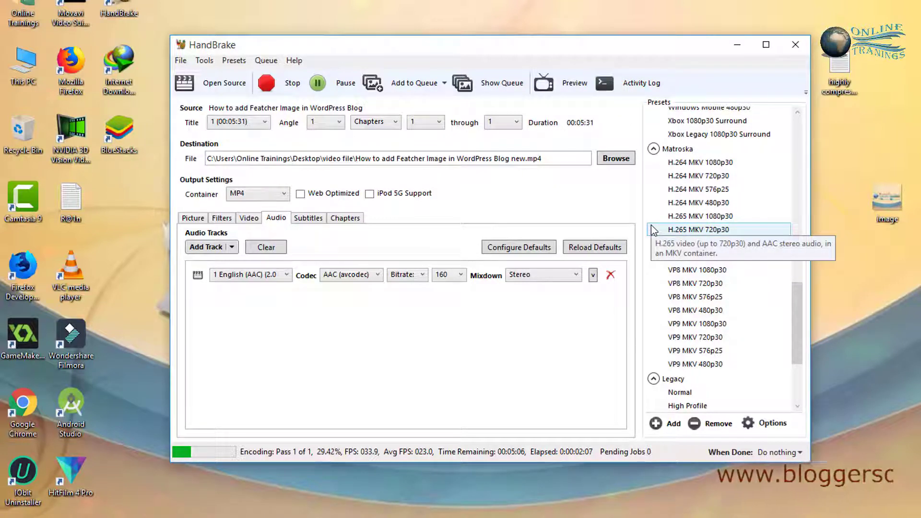
scroll(652, 229, down, 2)
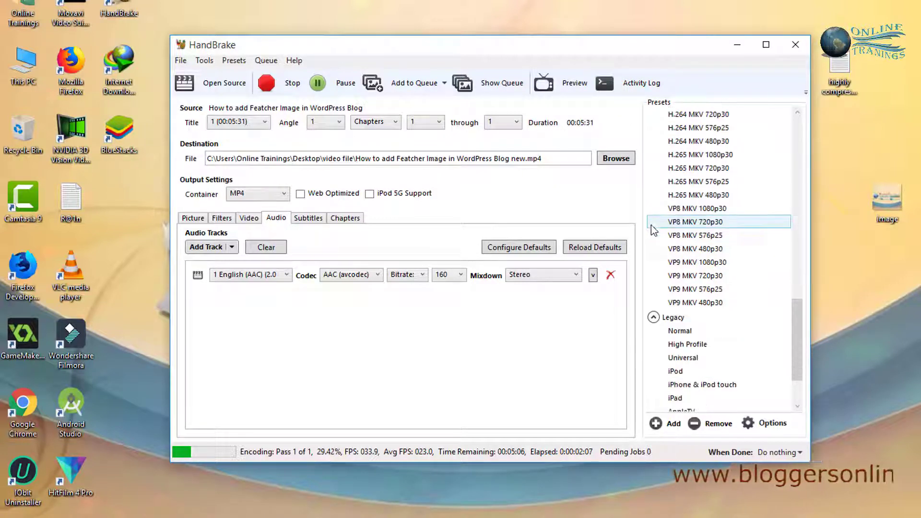
click(653, 318)
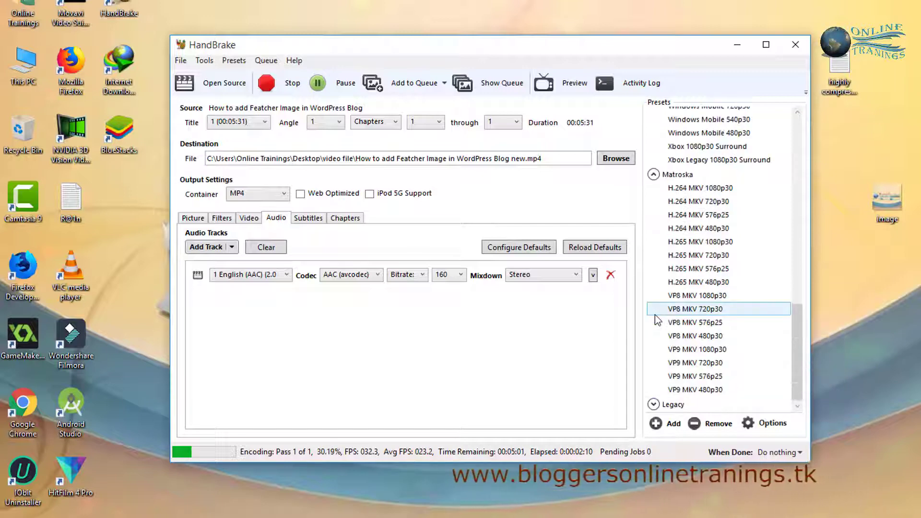
Collapse the Matroska, Devices and Web preset groups, leaving only the General group expanded.
click(653, 174)
scroll(652, 348, up, 4)
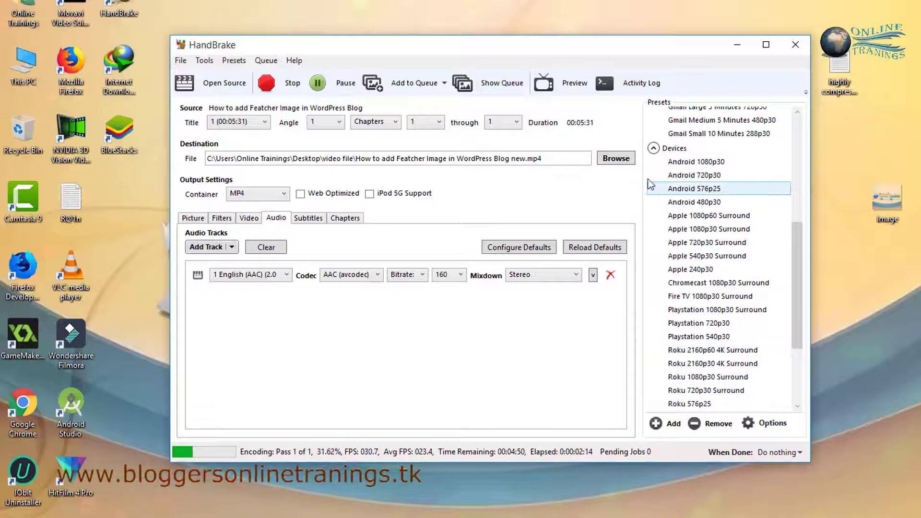
click(653, 148)
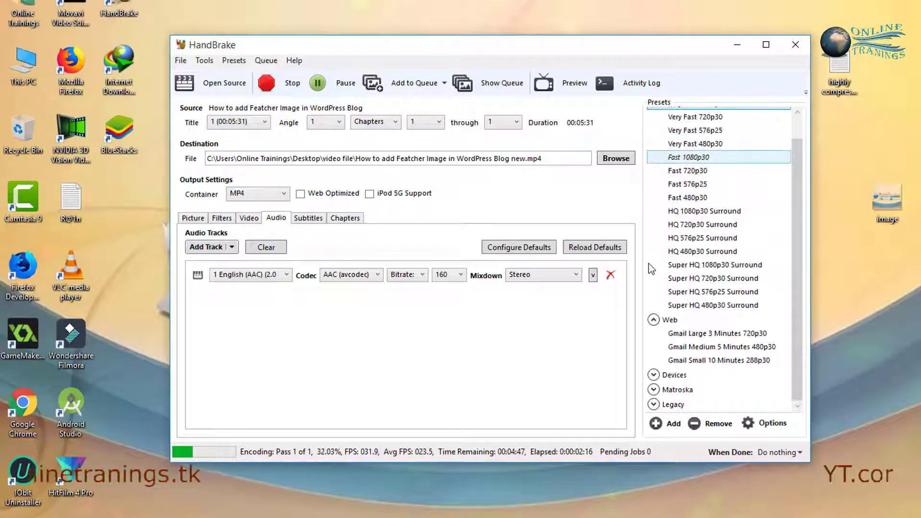
click(653, 319)
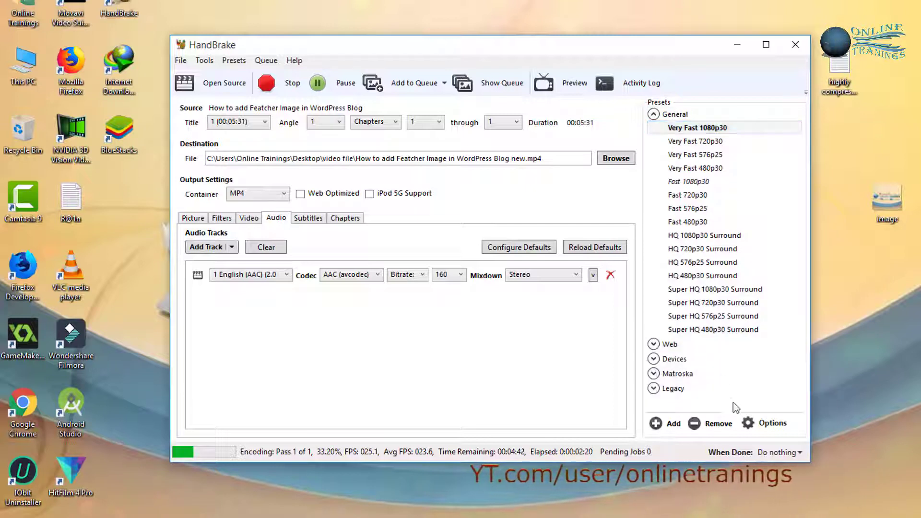
right_click(733, 402)
key(Escape)
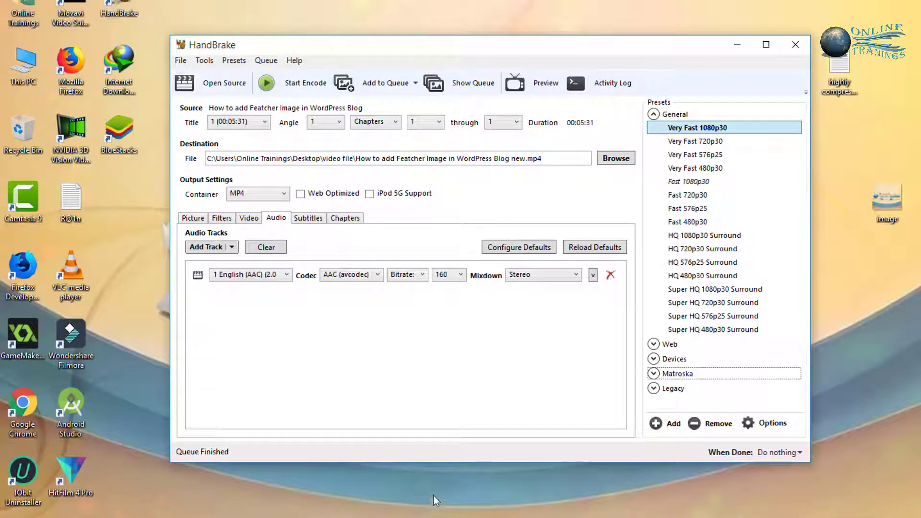
Minimize HandBrake and open the desktop's video file folder in File Explorer.
click(735, 46)
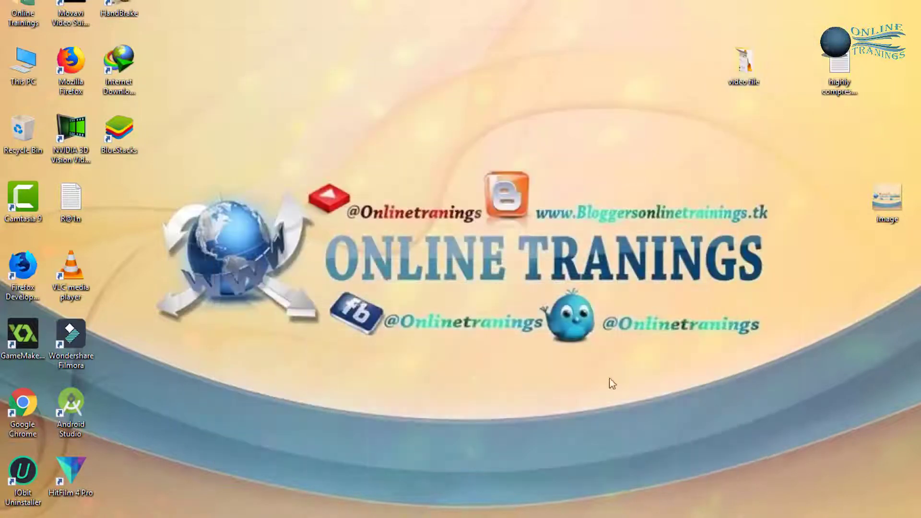
double_click(743, 65)
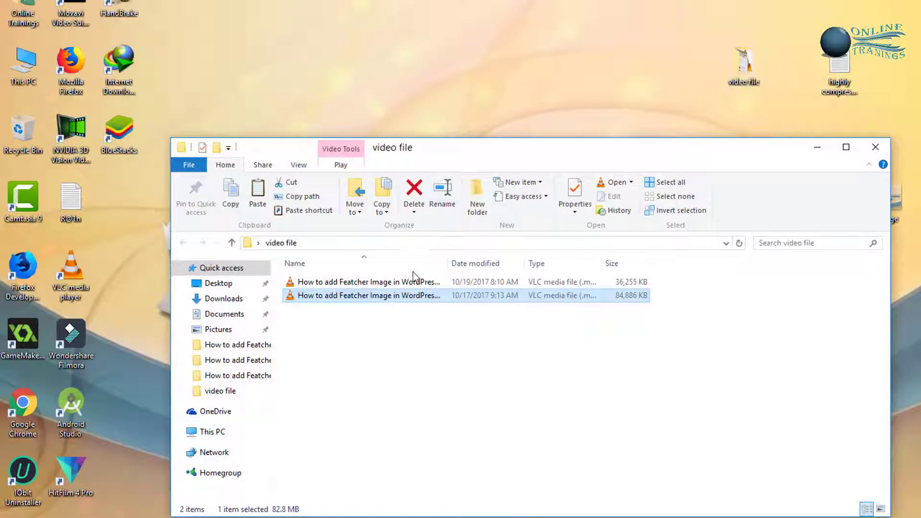
right_click(516, 396)
click(431, 382)
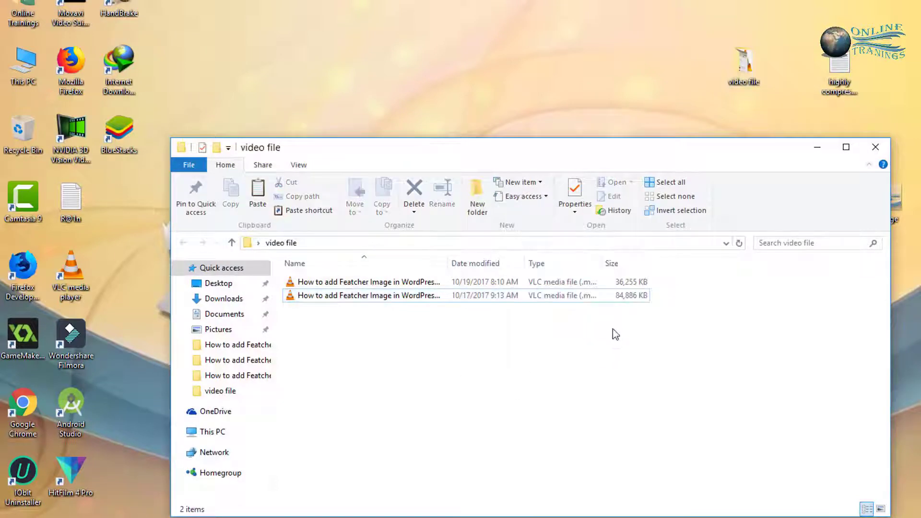
Check the file size of the original How to add Featcher Image in WordPress Blog video in its properties.
click(620, 299)
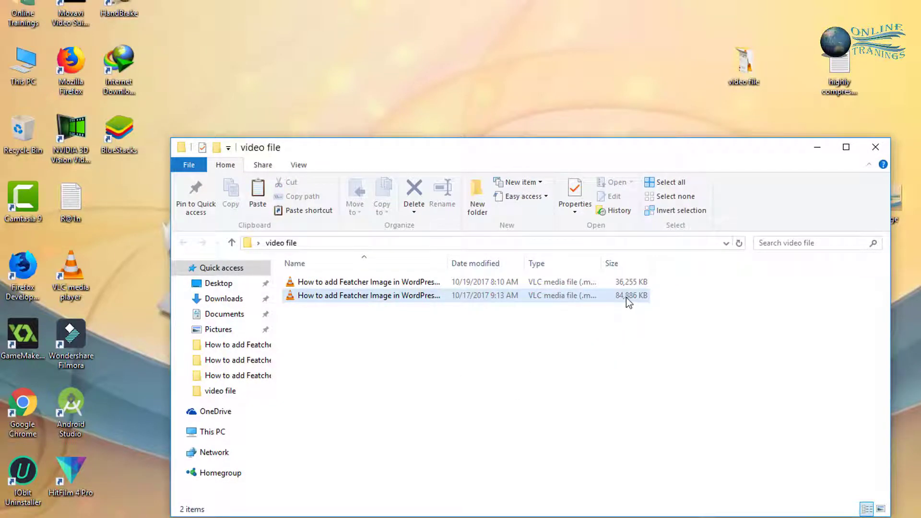
right_click(622, 298)
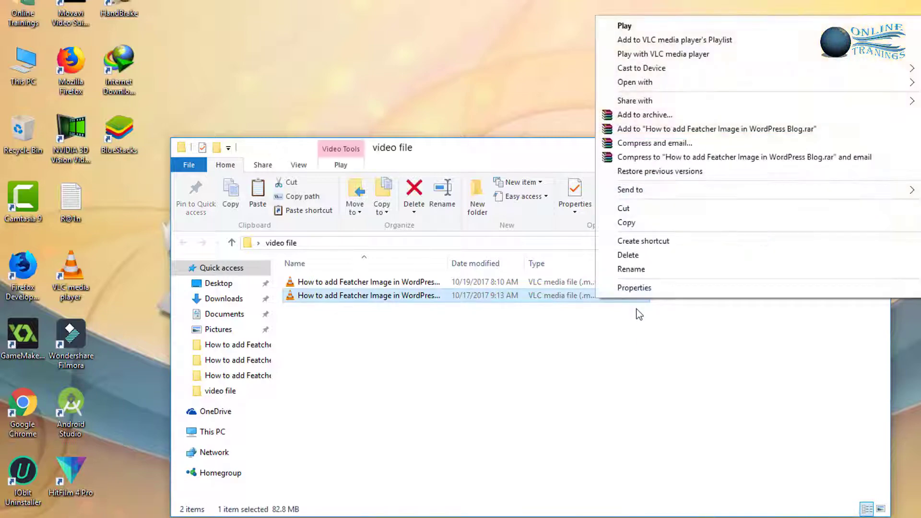
click(633, 288)
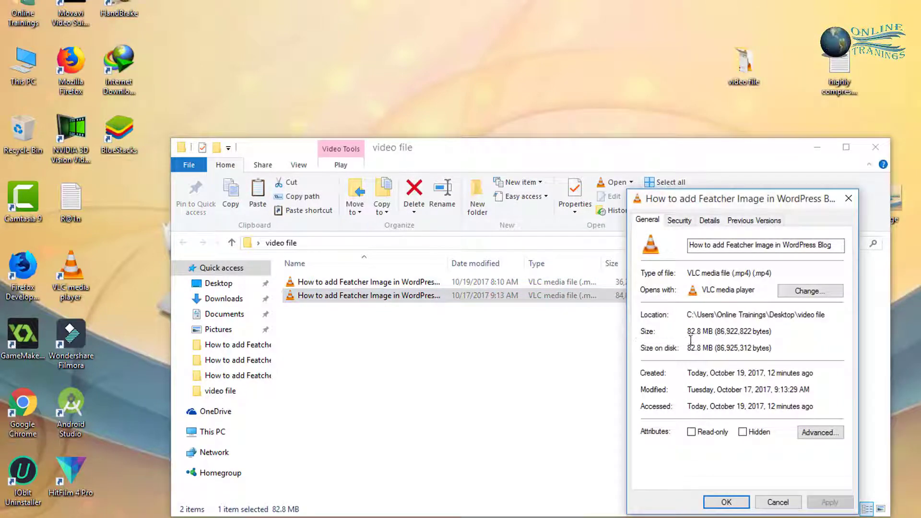
Check the file size of the compressed How to add Featcher Image in WordPress Blog new video in its properties and close them.
right_click(450, 281)
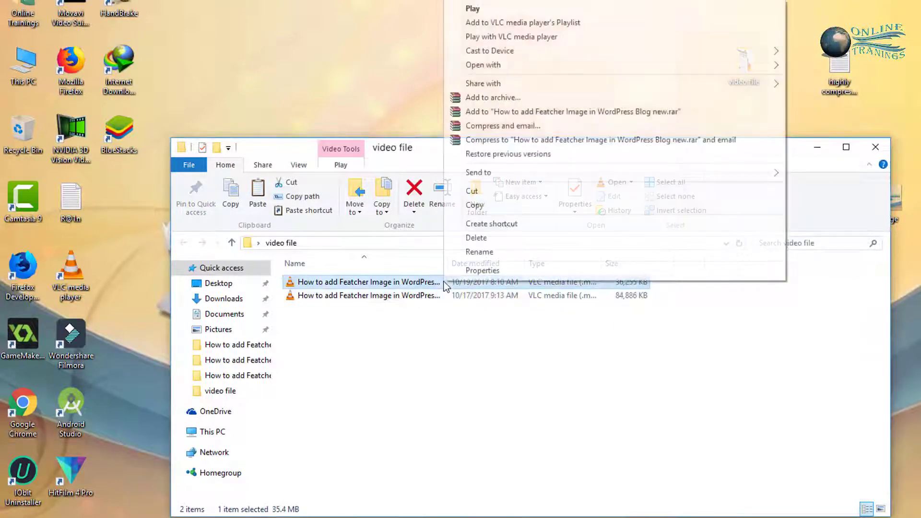
click(442, 267)
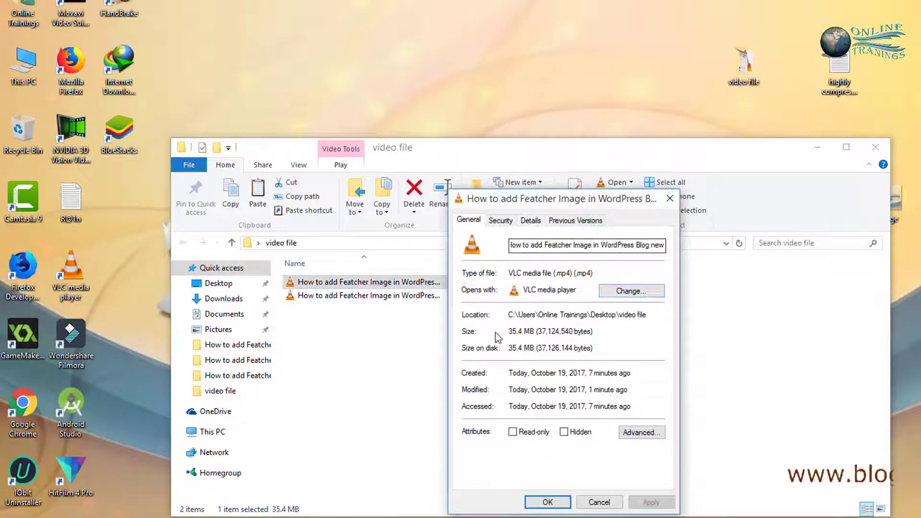
drag(555, 207, 223, 163)
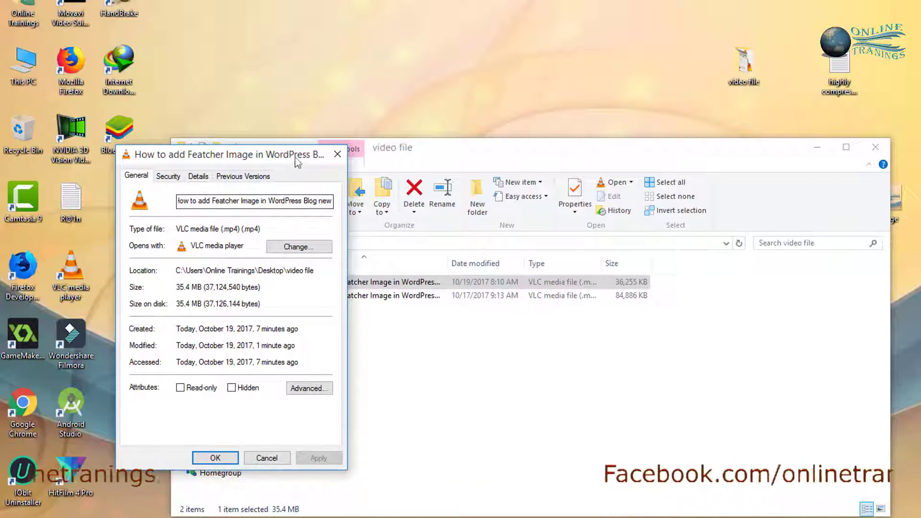
click(263, 456)
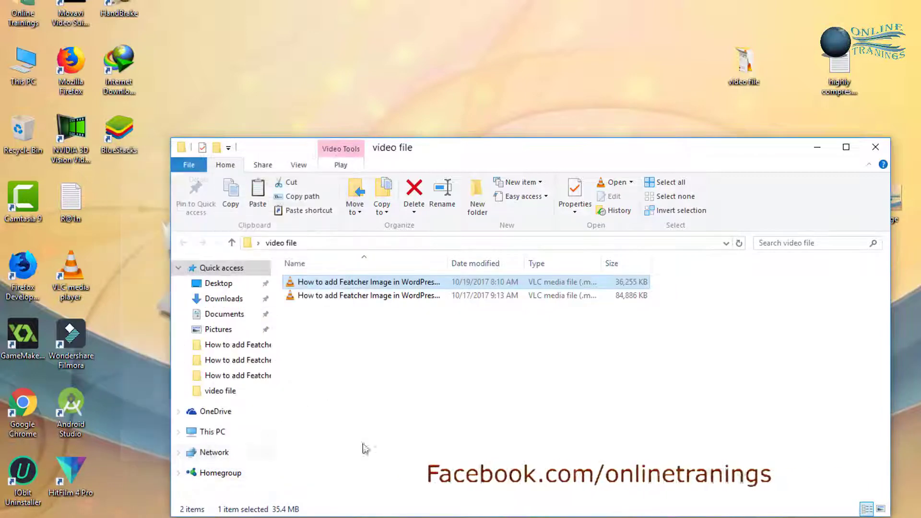
Close the original video's properties and preview the compressed video in a smaller VLC media player window, closing the player when done.
click(412, 325)
double_click(389, 284)
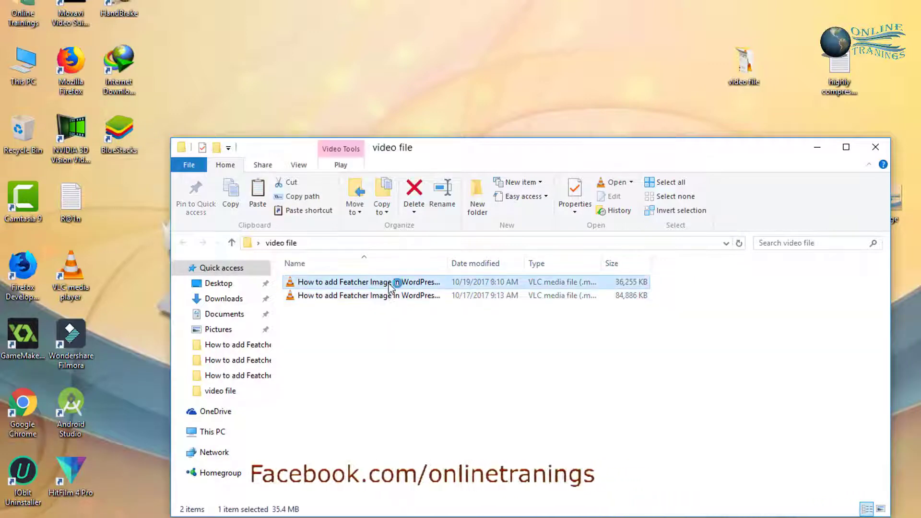
key(alt+Tab)
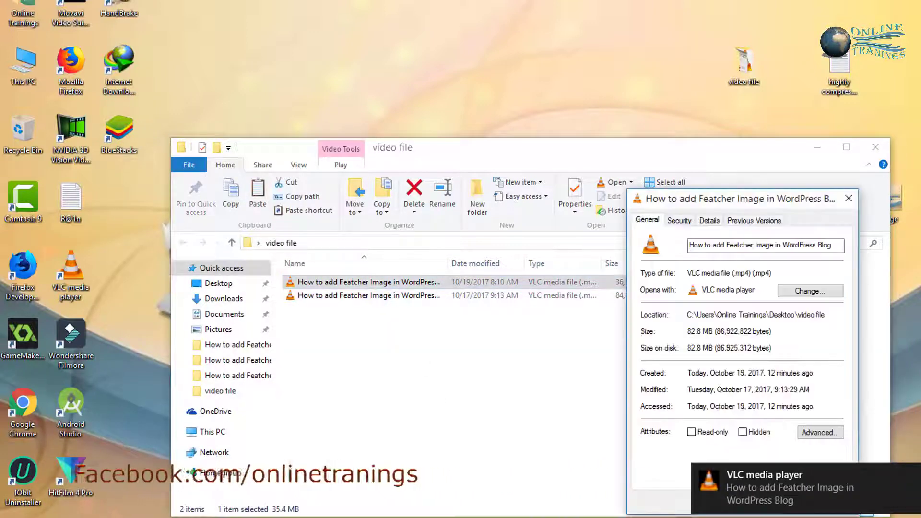
click(849, 198)
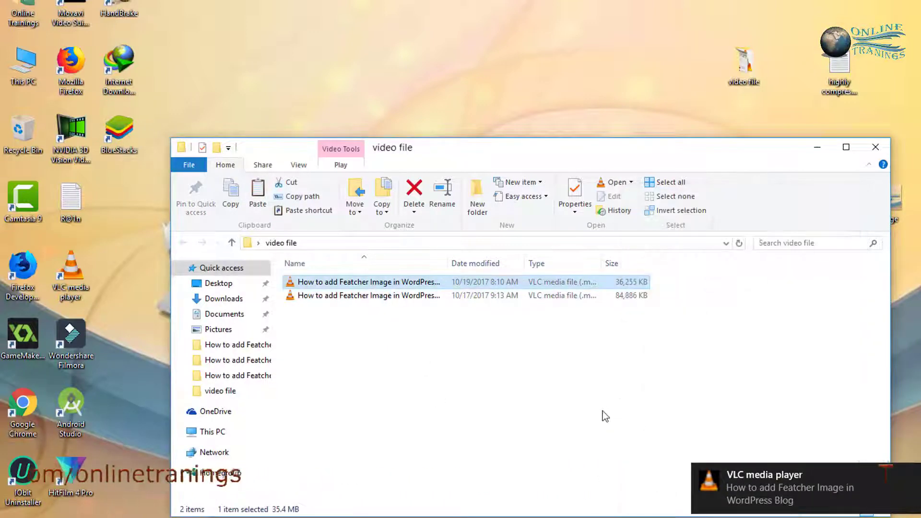
click(602, 416)
click(765, 474)
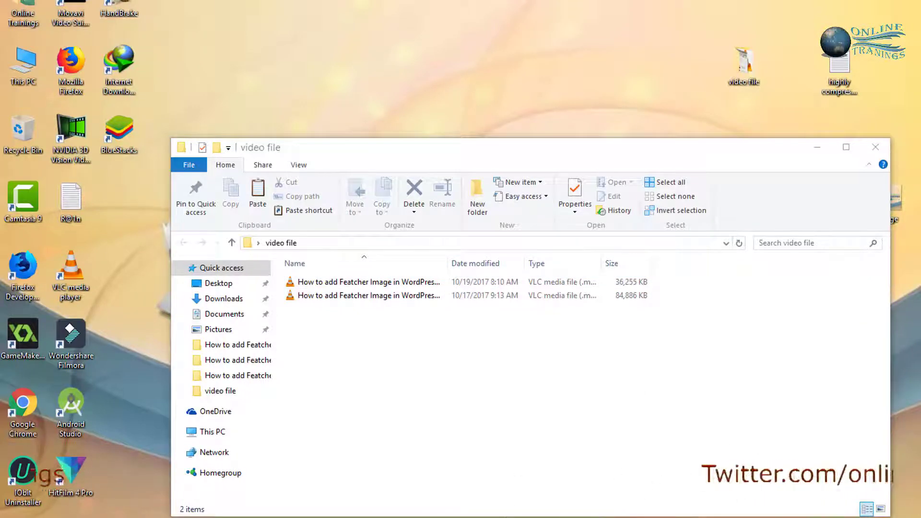
click(676, 517)
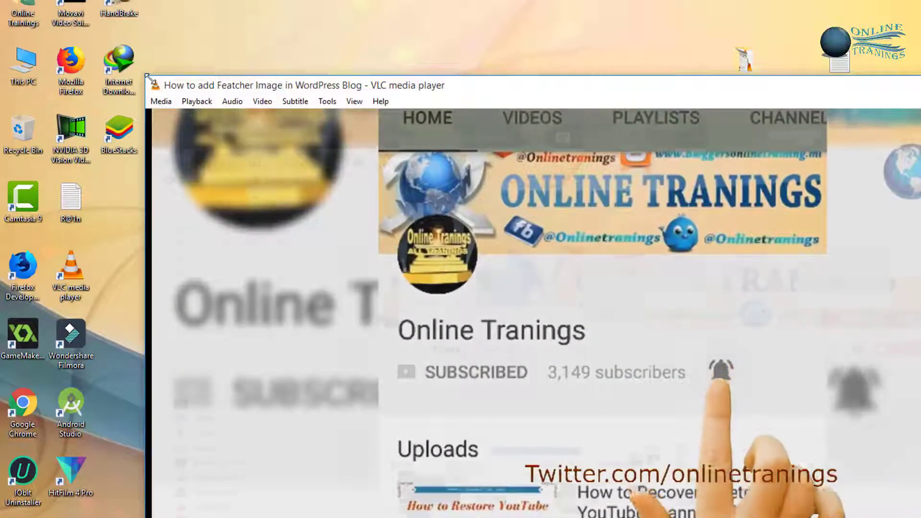
drag(146, 76, 599, 316)
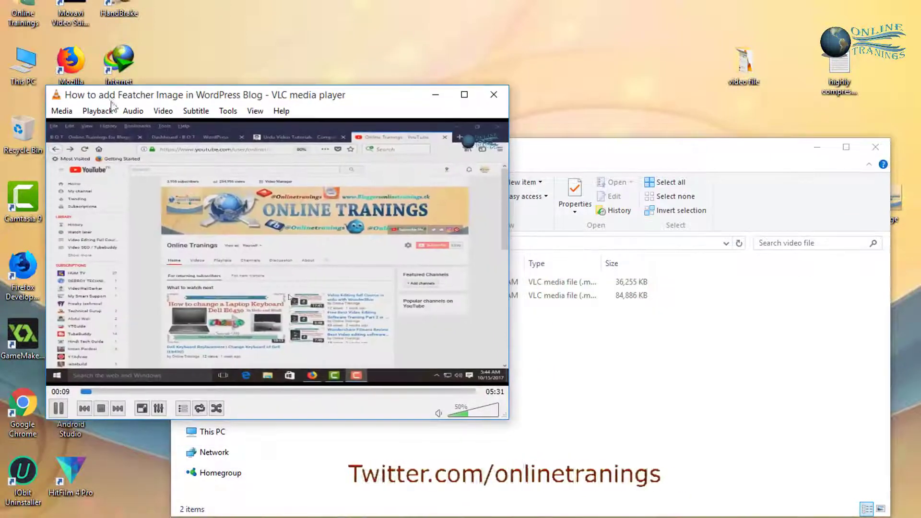
click(494, 108)
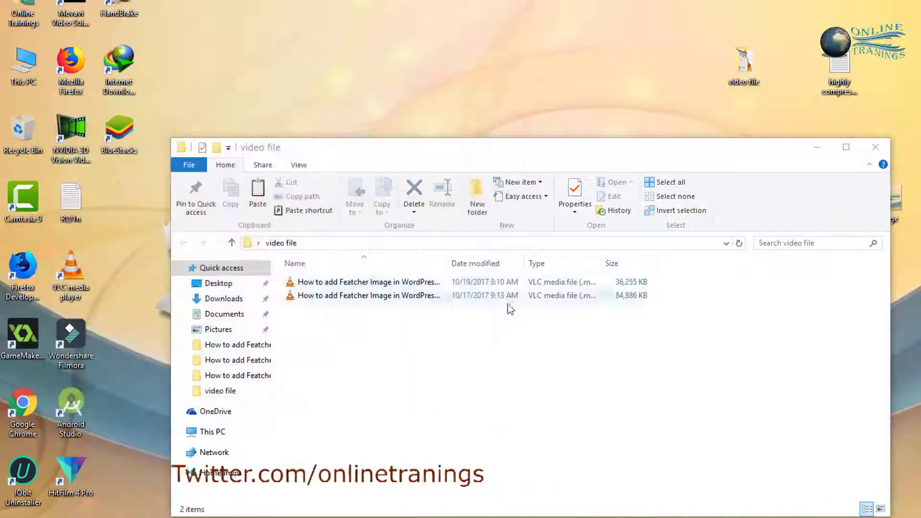
Play the original video in a reduced VLC media player window, sample its quality at several points in the timeline, and close the player.
double_click(479, 298)
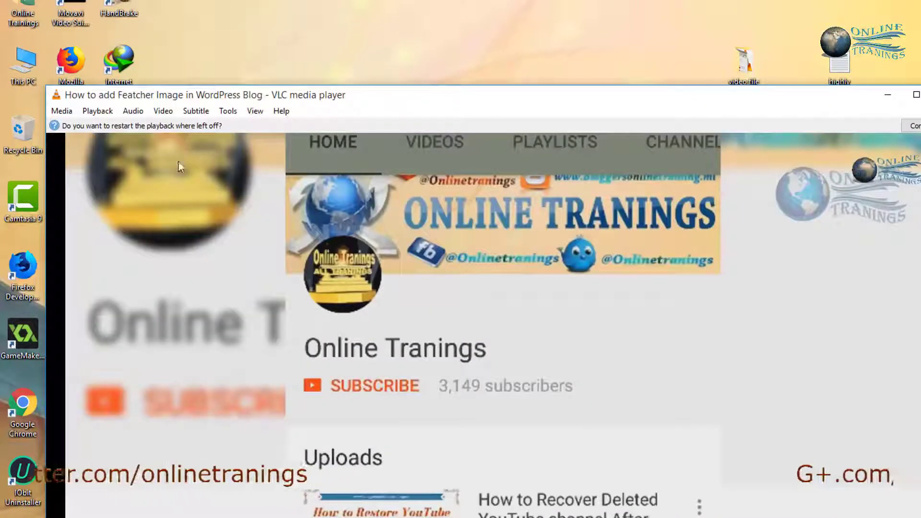
drag(47, 86, 568, 355)
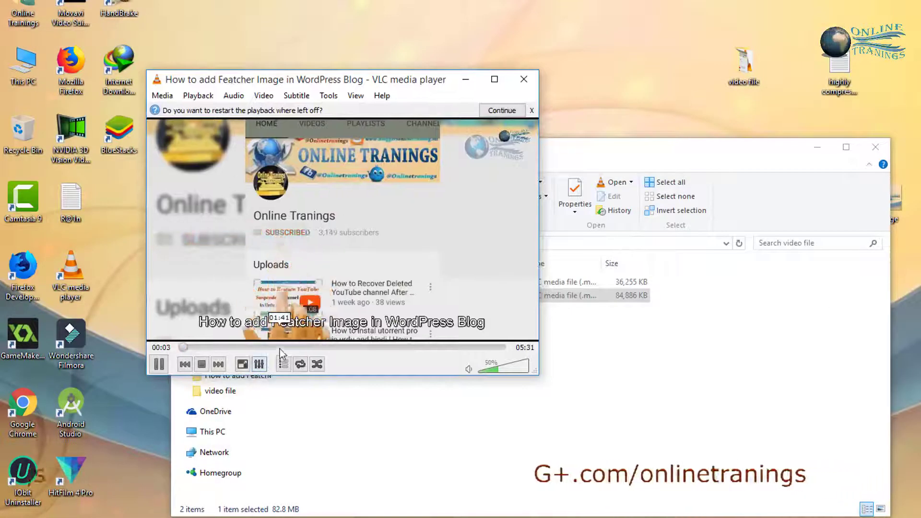
click(281, 347)
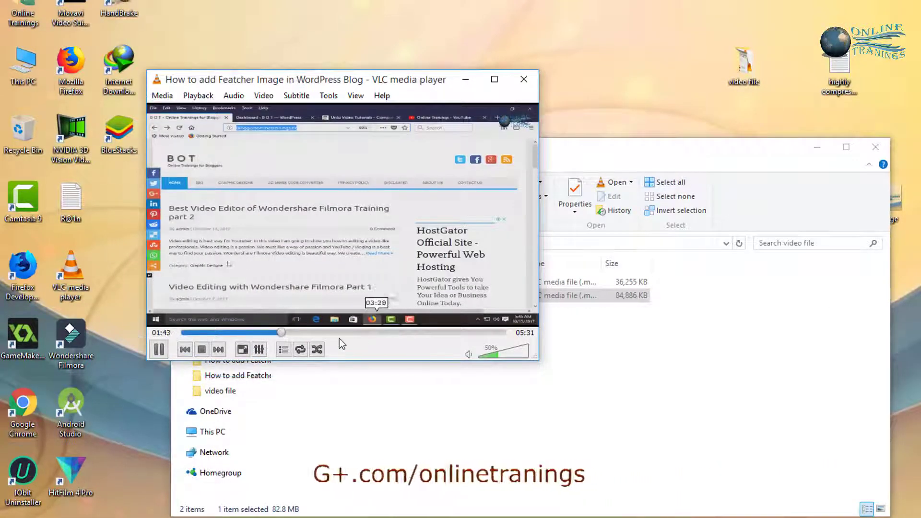
click(264, 333)
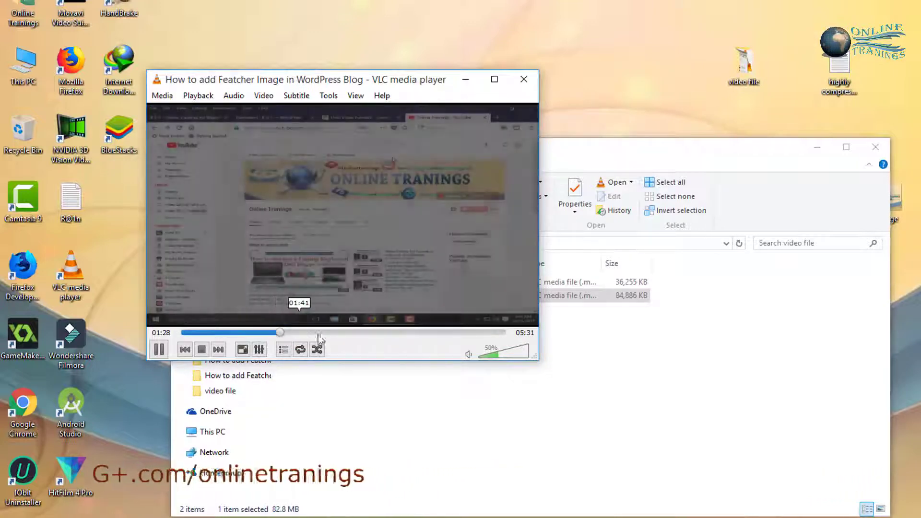
click(322, 331)
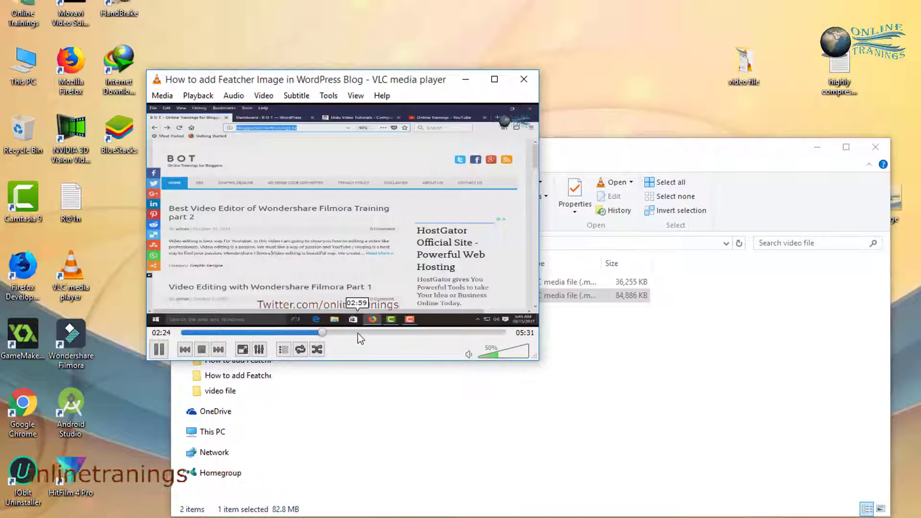
click(210, 333)
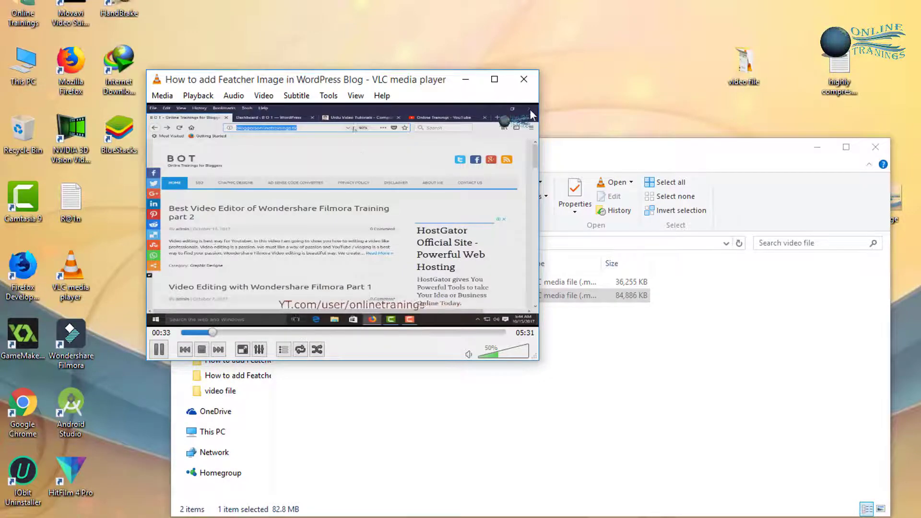
click(528, 80)
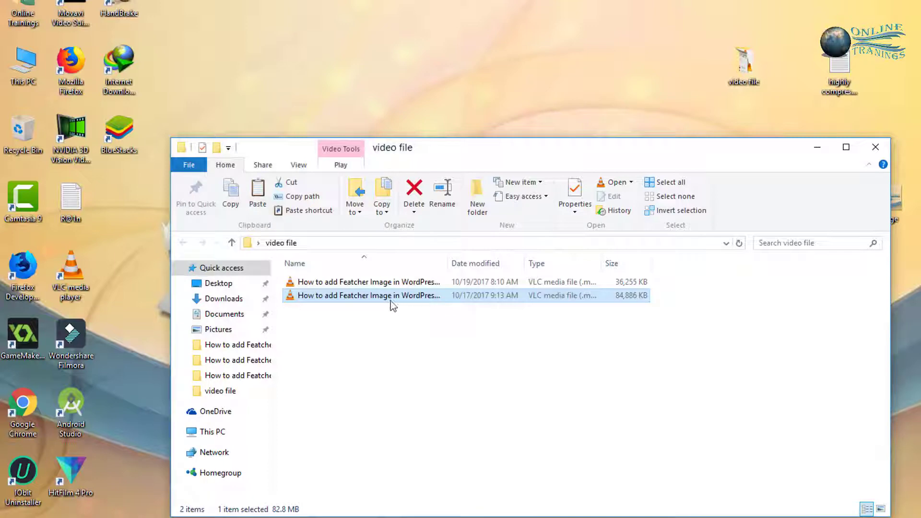
Replay the compressed video in VLC media player to compare its quality with the original, and close the player.
click(384, 284)
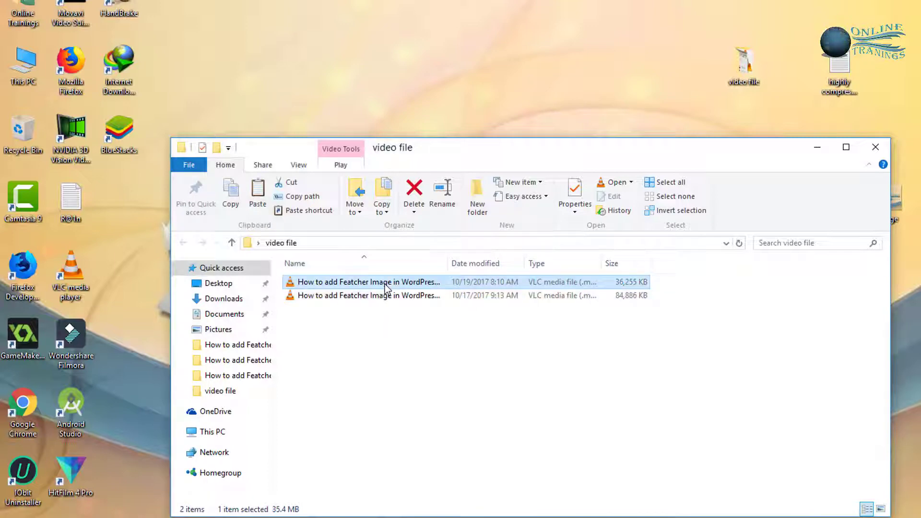
double_click(384, 284)
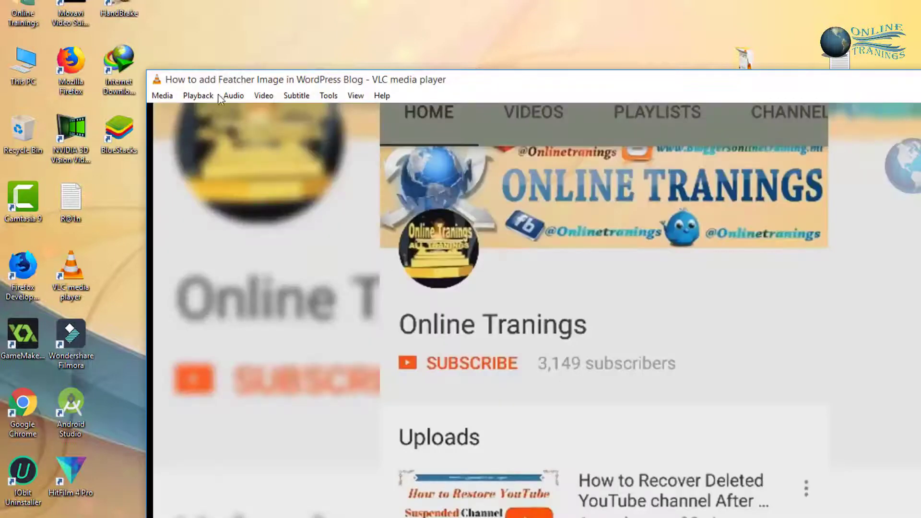
drag(206, 80, 368, 131)
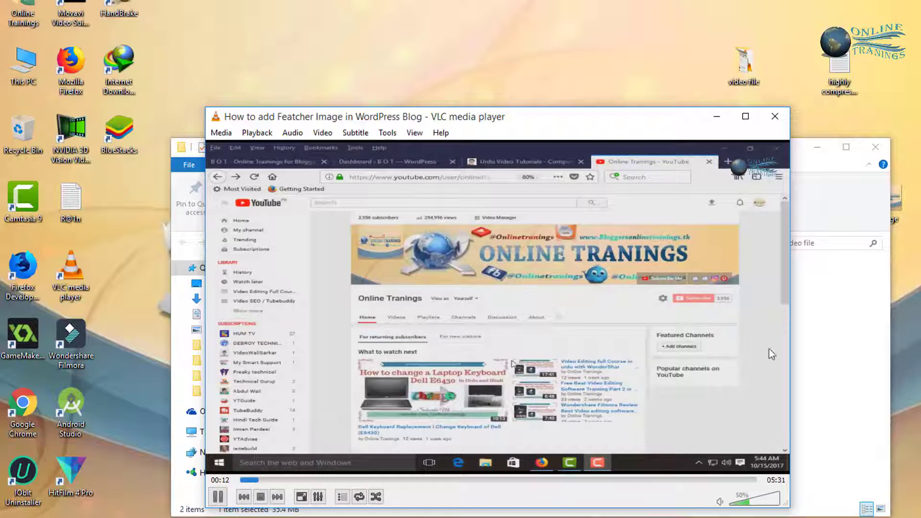
click(776, 119)
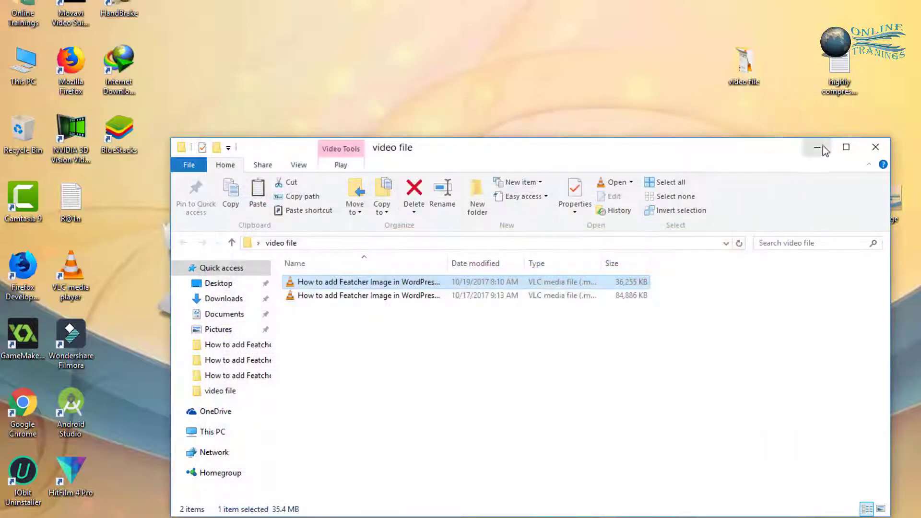